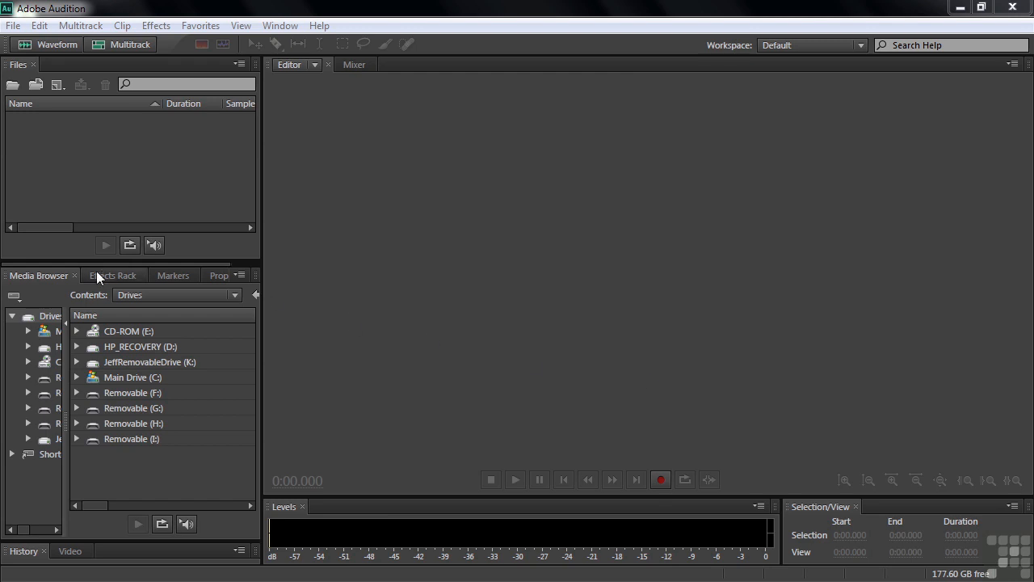
- Show the demo files shortcut folder's contents in the Media Browser and widen its panes to reveal the file details
left_click(43, 295)
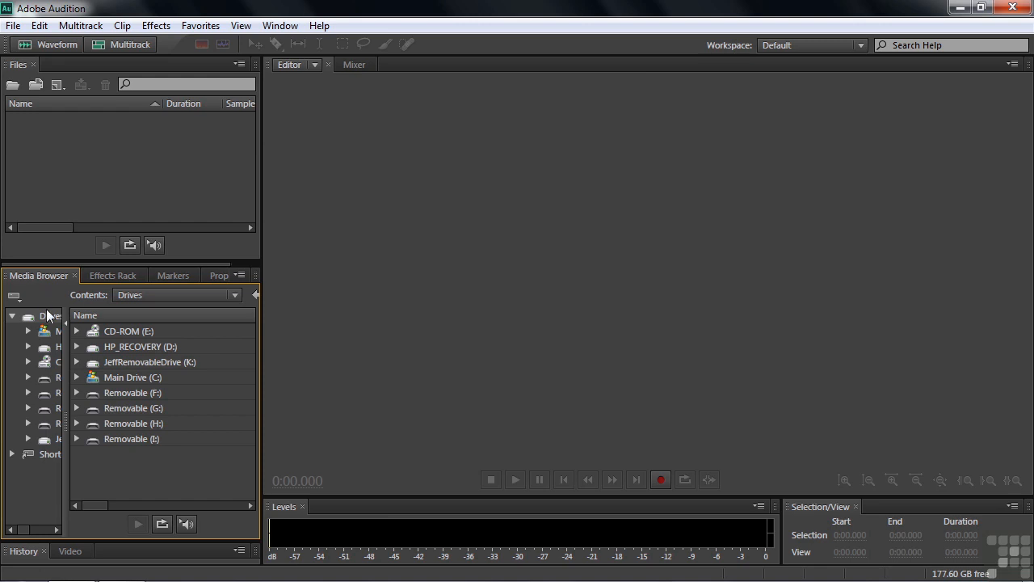
left_click(11, 454)
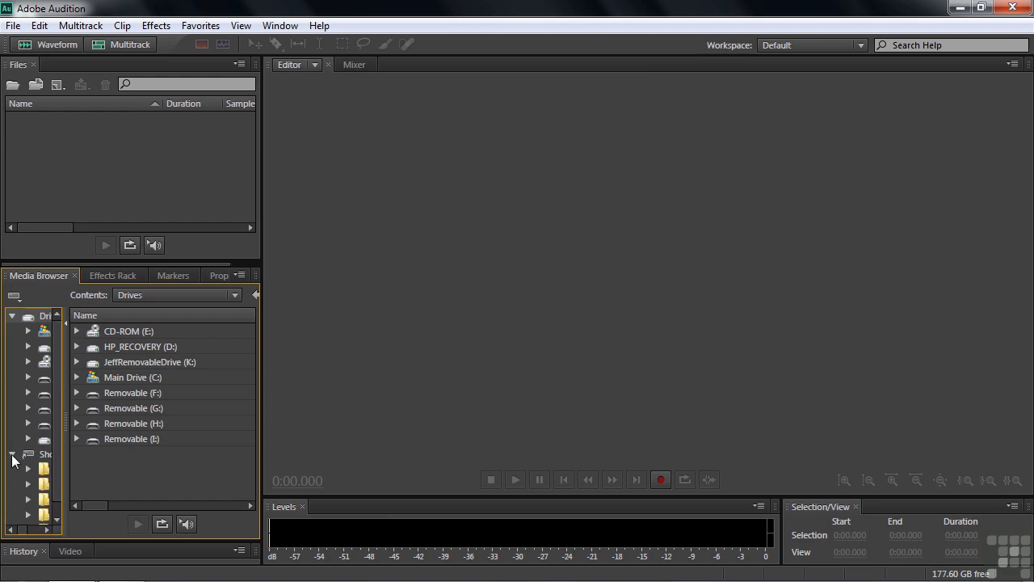
left_click_drag(67, 438, 122, 439)
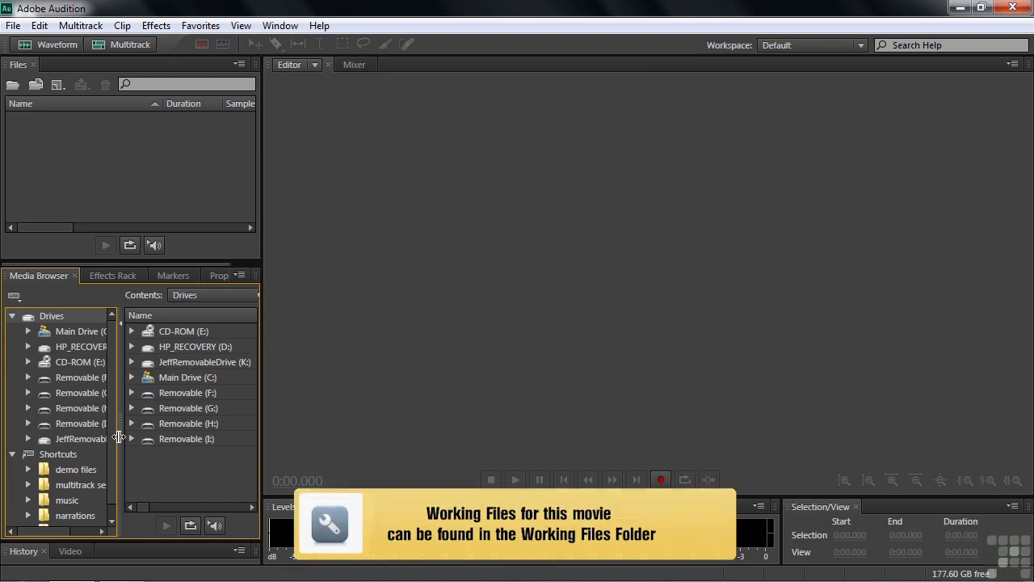
left_click(65, 469)
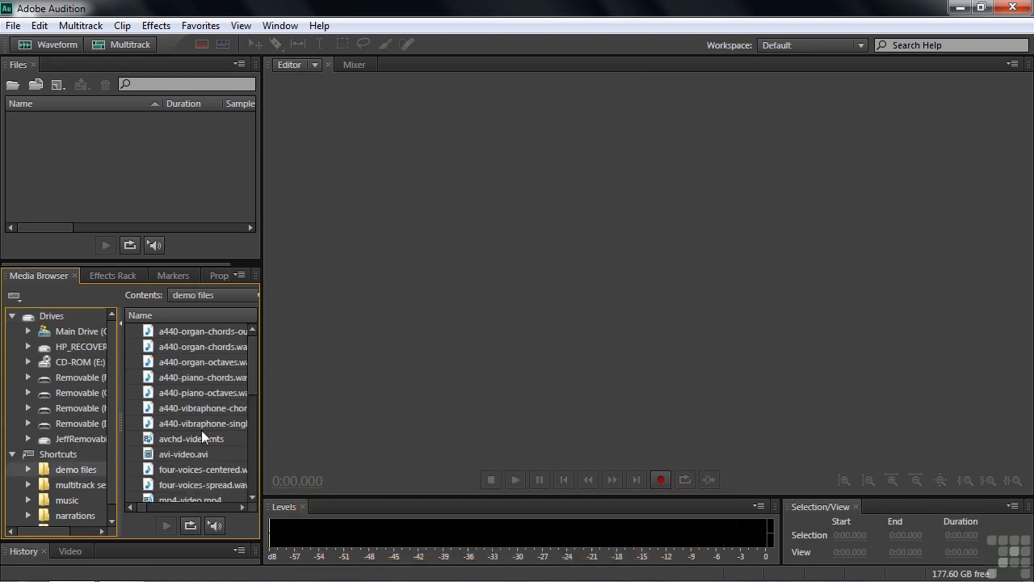
left_click_drag(261, 417, 506, 430)
left_click_drag(239, 427, 130, 428)
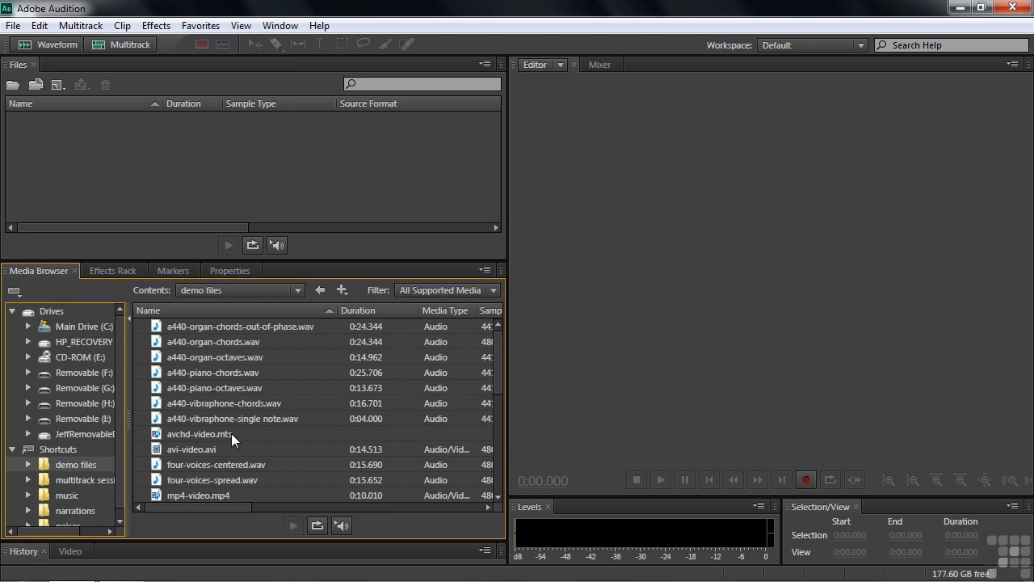
- Examine the Dynamic Link Media options in the Media & Disk Cache preferences
left_click(43, 27)
mouse_move(87, 562)
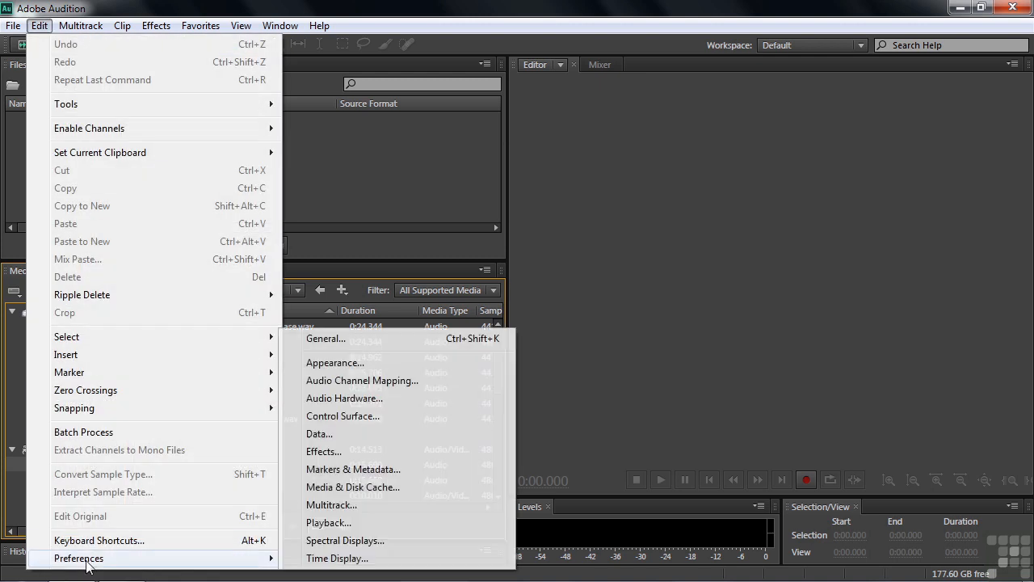
left_click(334, 487)
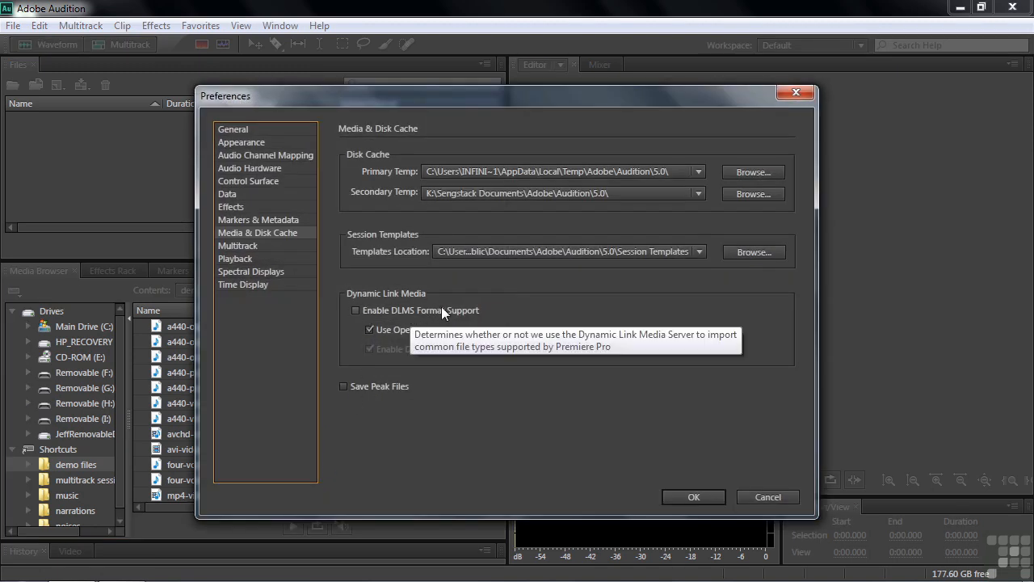
left_click(779, 500)
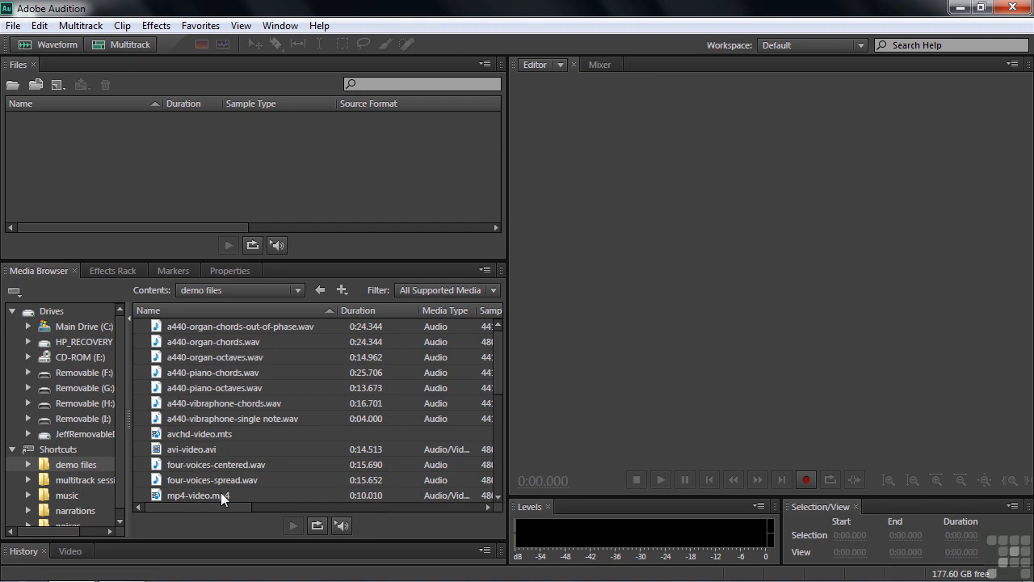
- Insert avi-video.avi into a new multitrack session named "Video multitrack", saved in the My Audition exercise files folder
right_click(157, 445)
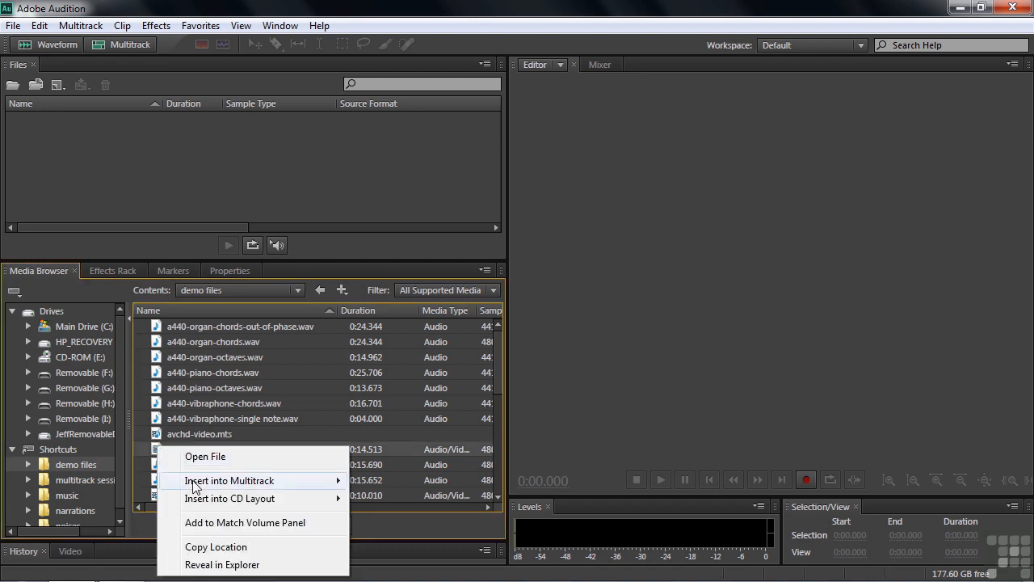
mouse_move(194, 482)
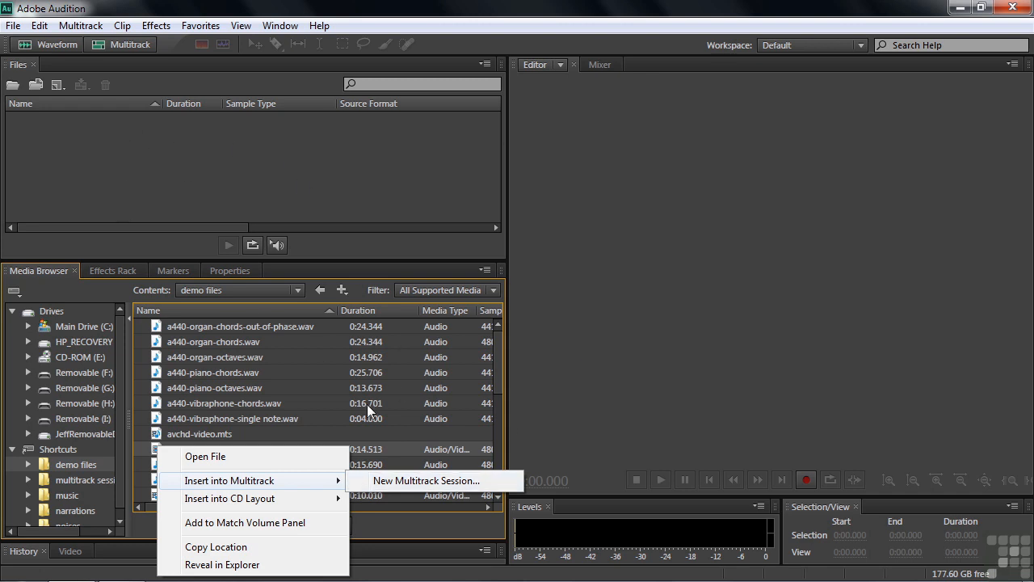
left_click(411, 482)
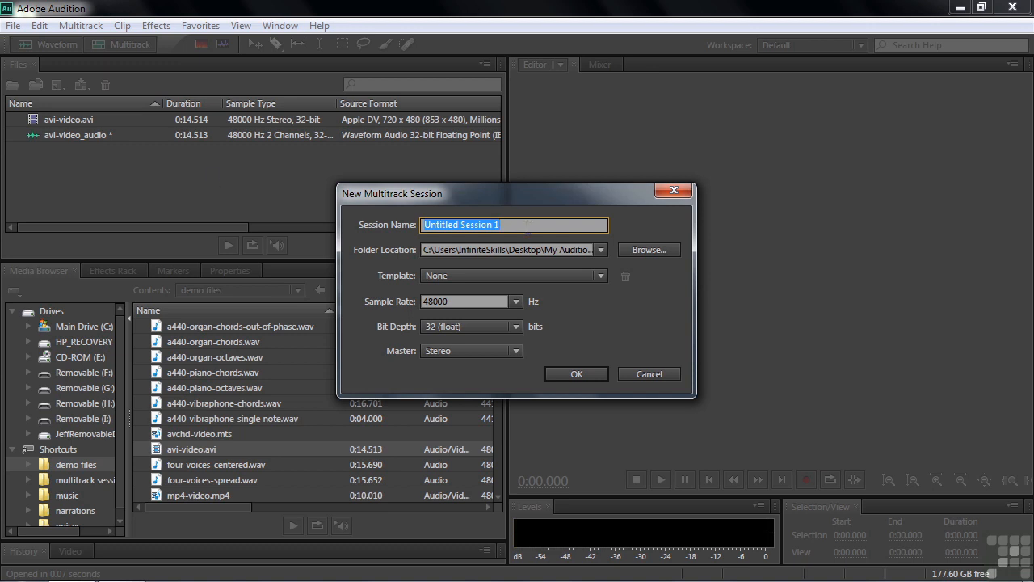
type("Video")
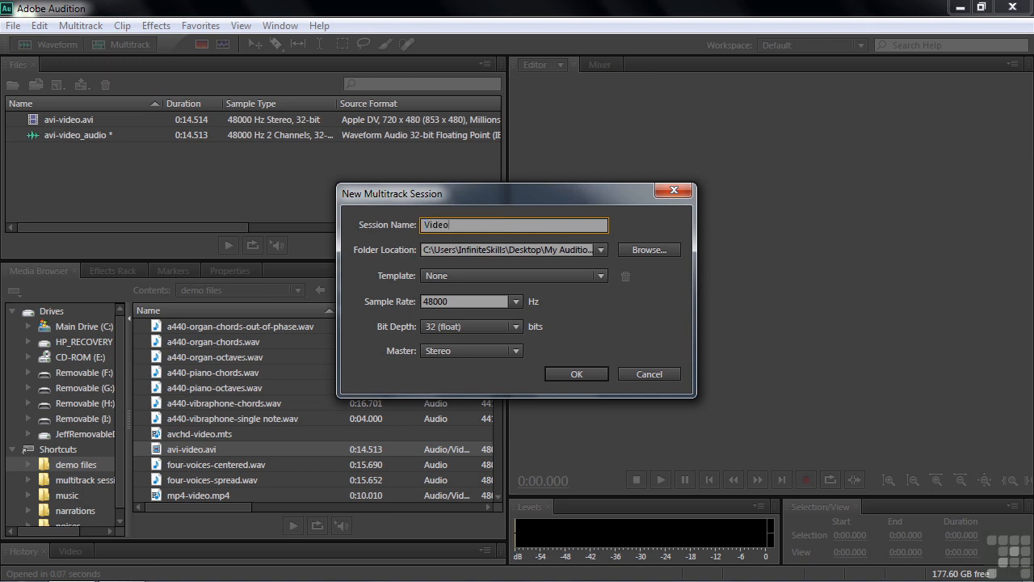
type(" multitrack")
left_click(665, 251)
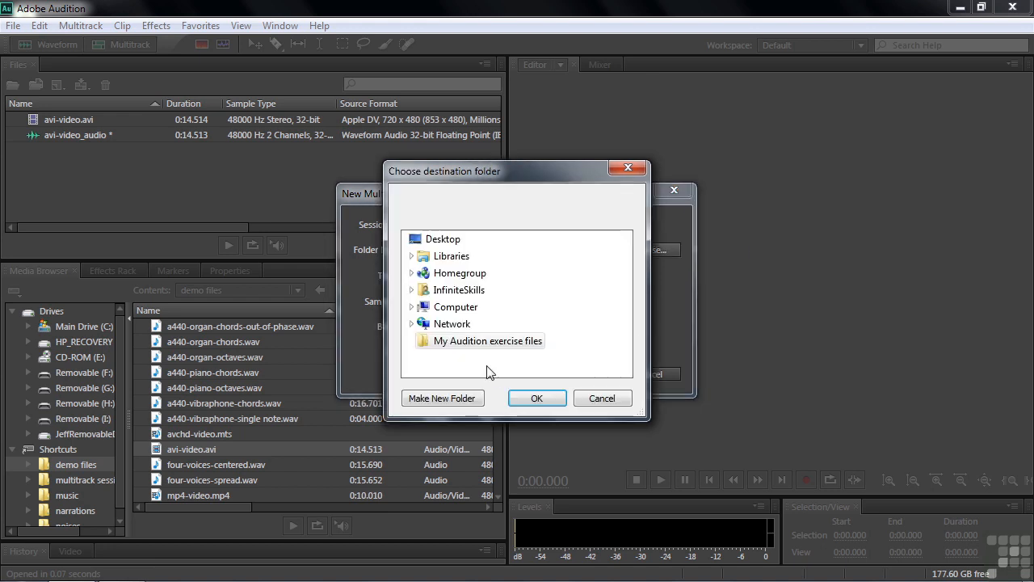
left_click(538, 397)
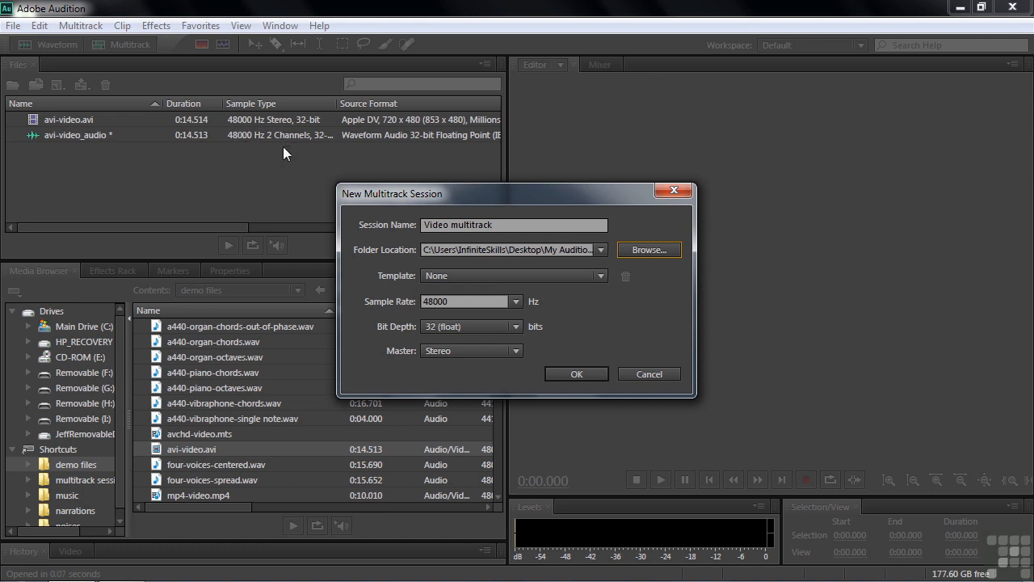
left_click(577, 374)
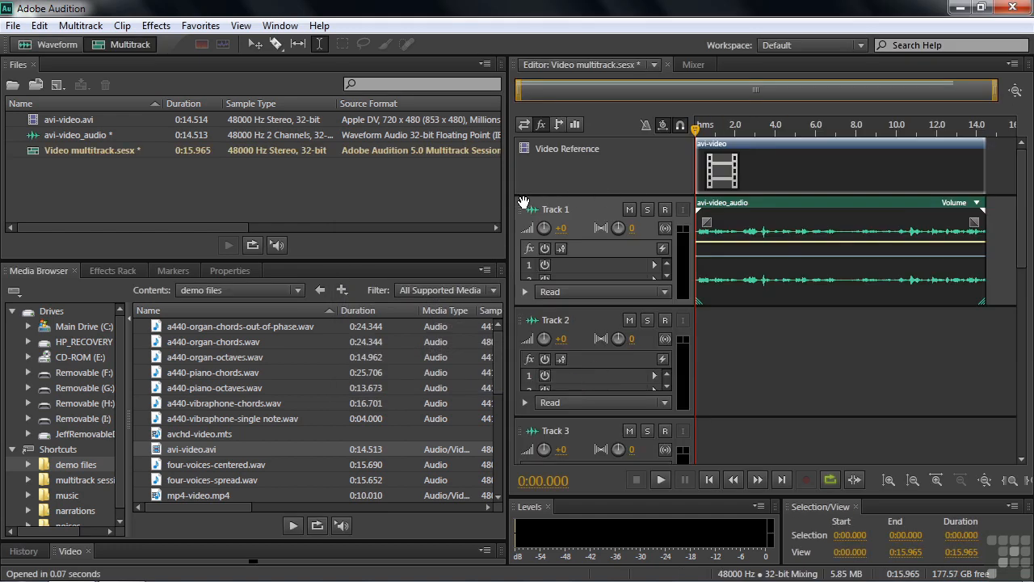
- Widen the Editor panel, place the playhead at about 0:02.4, and select the avi-video clip
left_click_drag(457, 208, 187, 234)
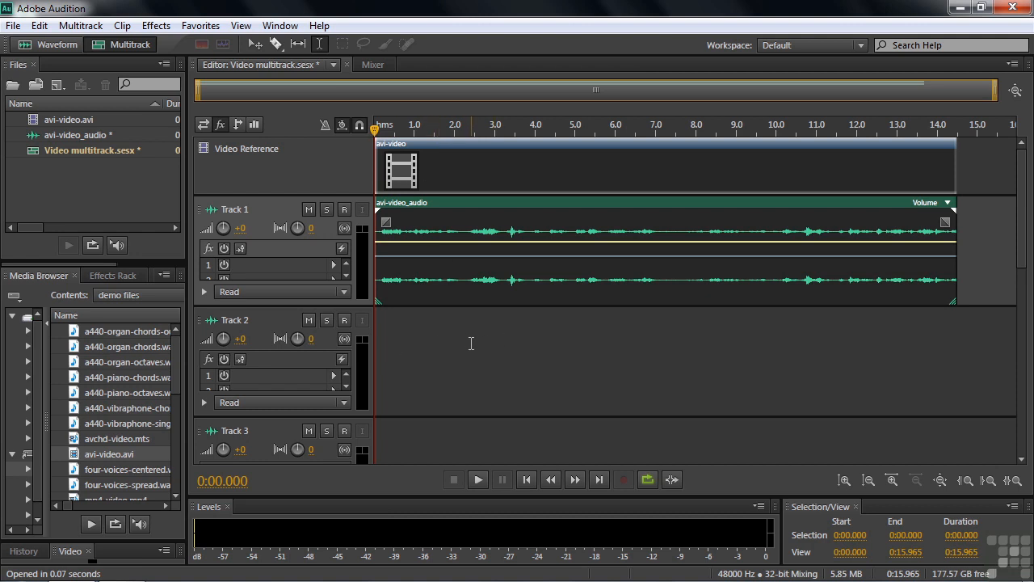
left_click(471, 344)
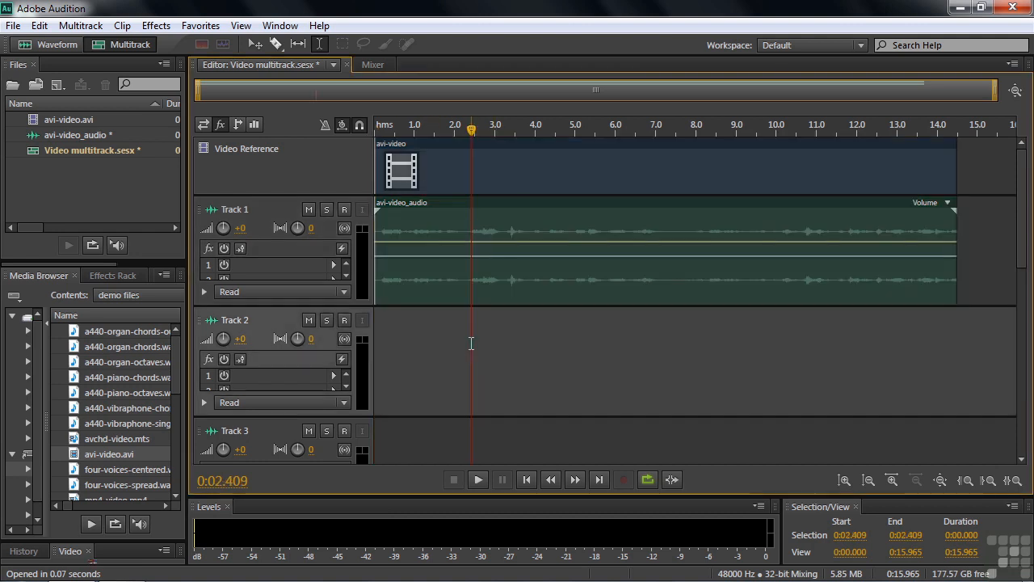
left_click(459, 153)
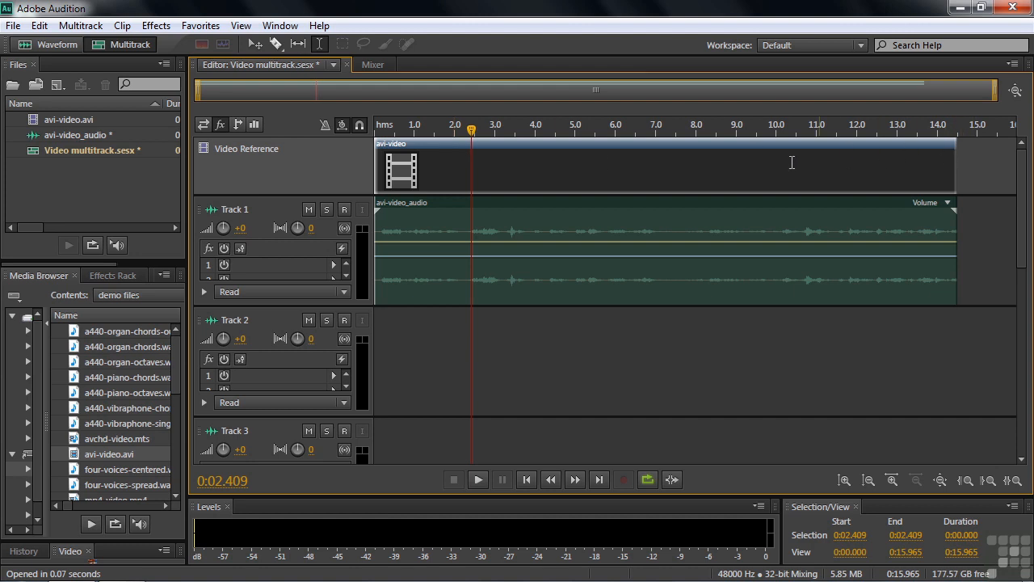
- Try splitting the avi-video clip with the Razor tool and trimming clip ends with the Move tool
left_click(276, 45)
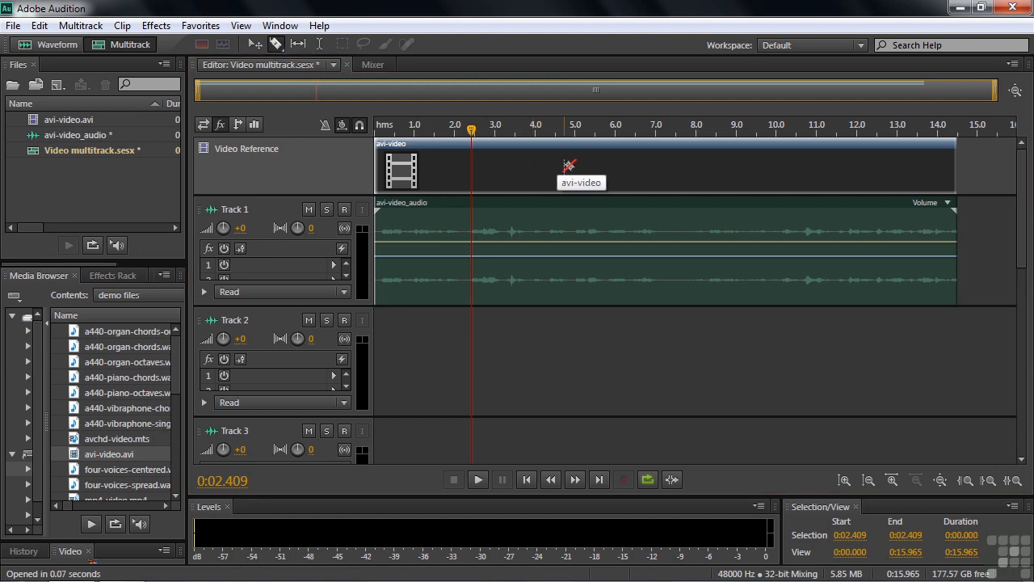
left_click(255, 45)
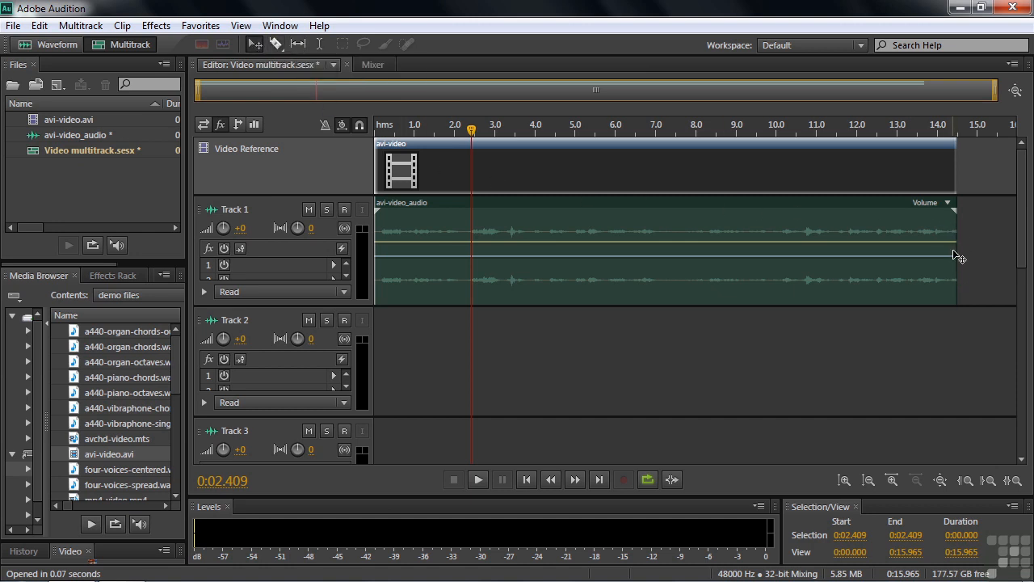
mouse_move(957, 266)
left_mouse_down()
mouse_move(884, 270)
mouse_move(956, 266)
left_mouse_up()
left_click(935, 180)
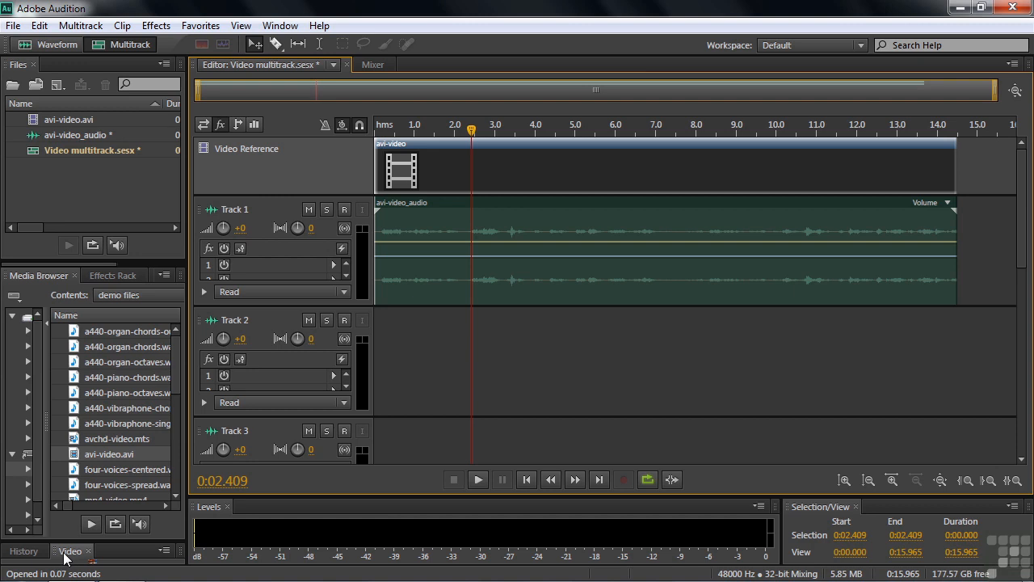
- Switch to the Edit Audio to Video workspace and enlarge the Video panel to fit a larger preview
left_click_drag(70, 539, 91, 541)
left_click(862, 46)
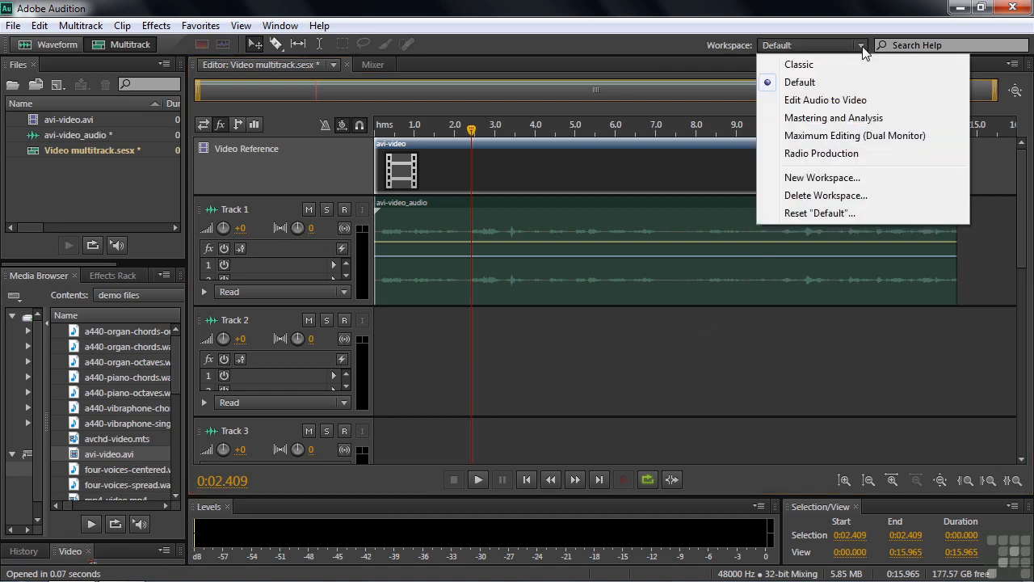
left_click(796, 101)
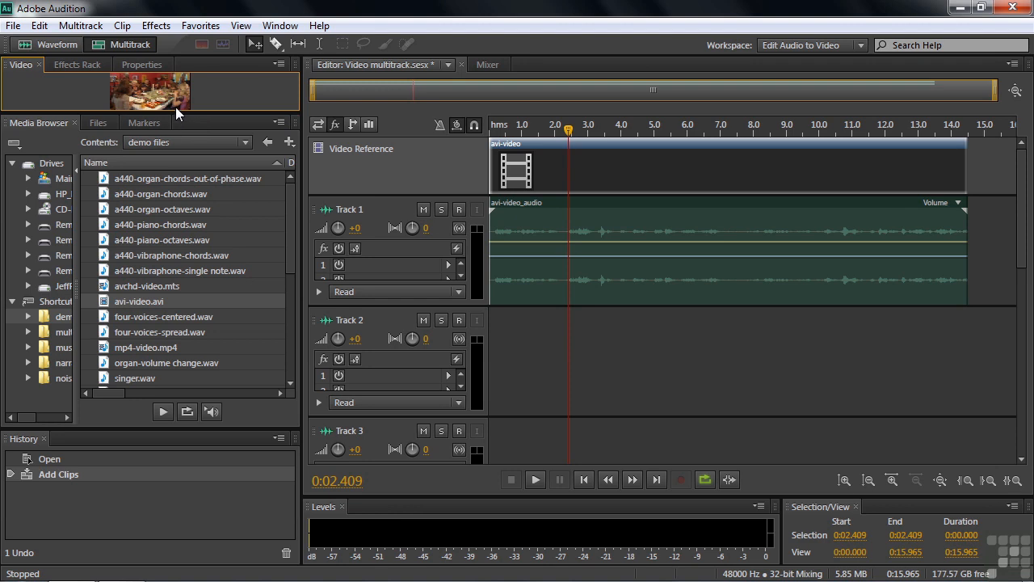
left_click_drag(194, 113, 178, 216)
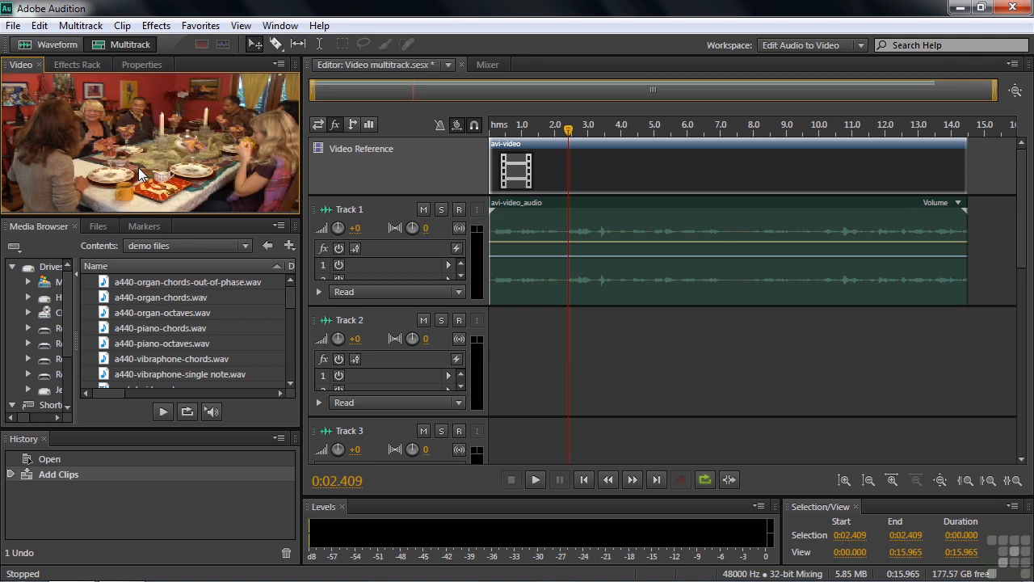
- Compare the Files list with the Media Browser contents, ending on the Media Browser
left_click(93, 228)
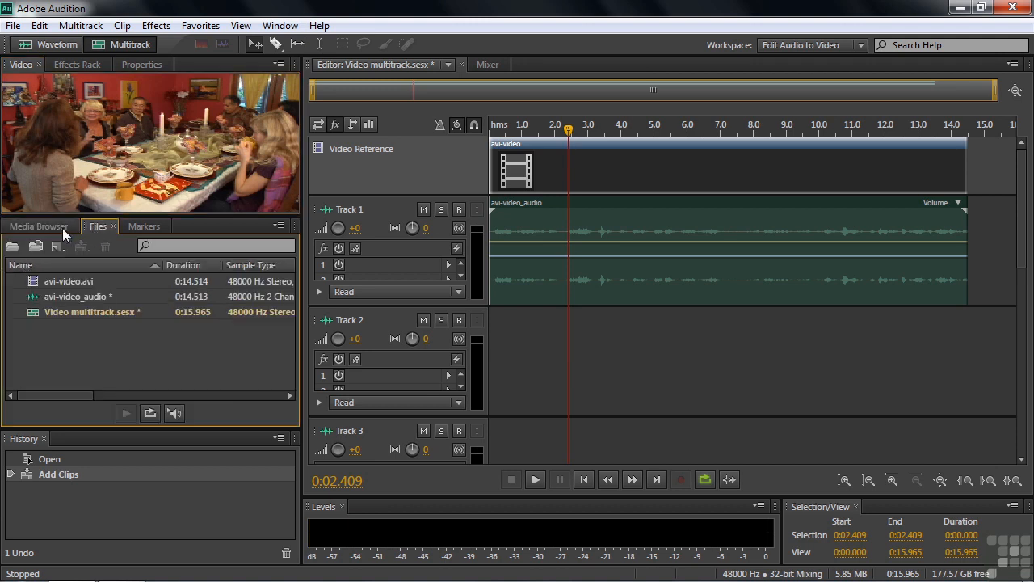
left_click(62, 228)
left_click(93, 228)
left_click(37, 228)
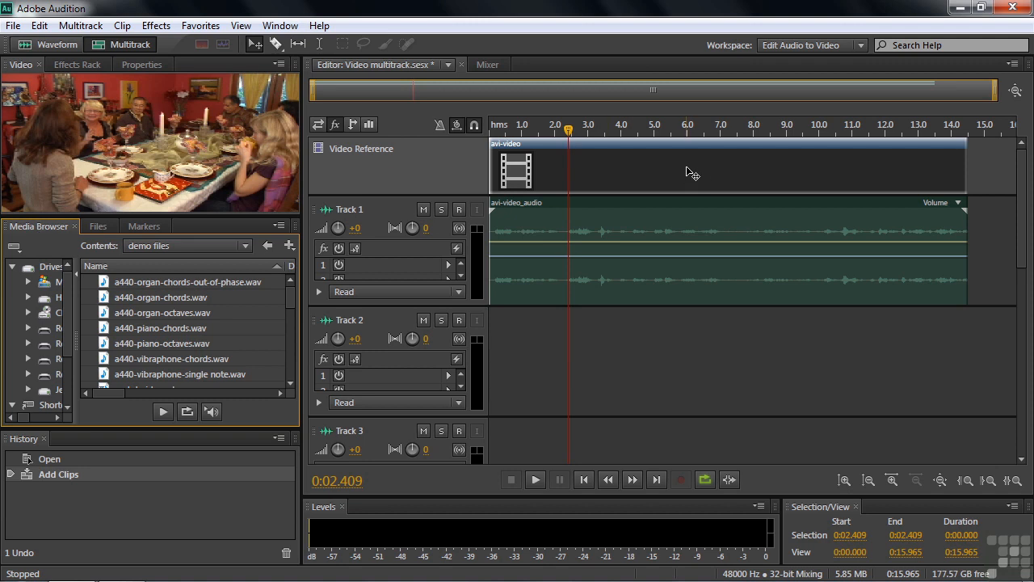
- Move the avi-video and avi-video_audio clips separately to about 3.2 s and return both to the session start
mouse_move(626, 142)
left_mouse_down()
mouse_move(713, 143)
mouse_move(621, 142)
left_mouse_up()
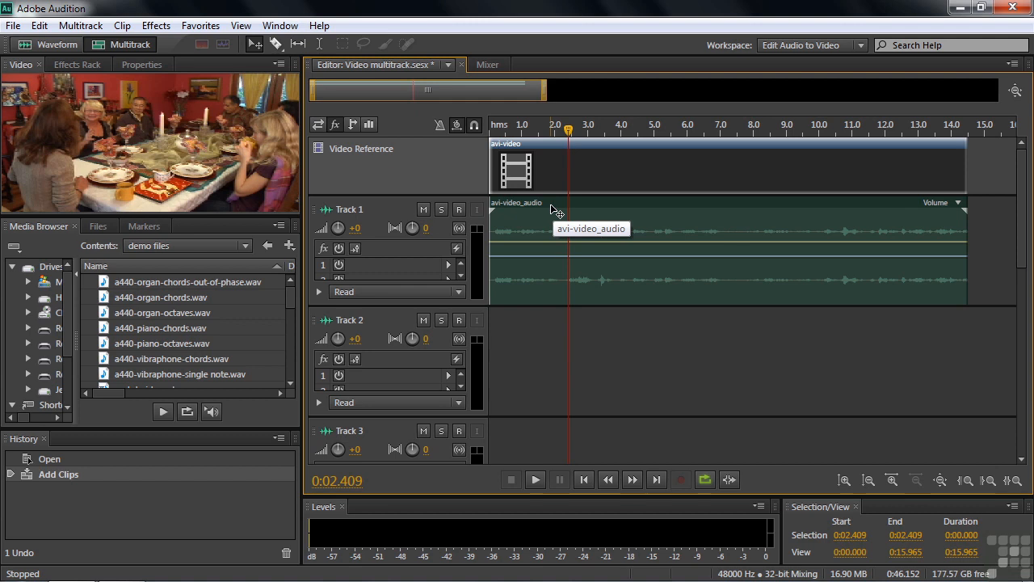
left_click_drag(568, 148, 674, 151)
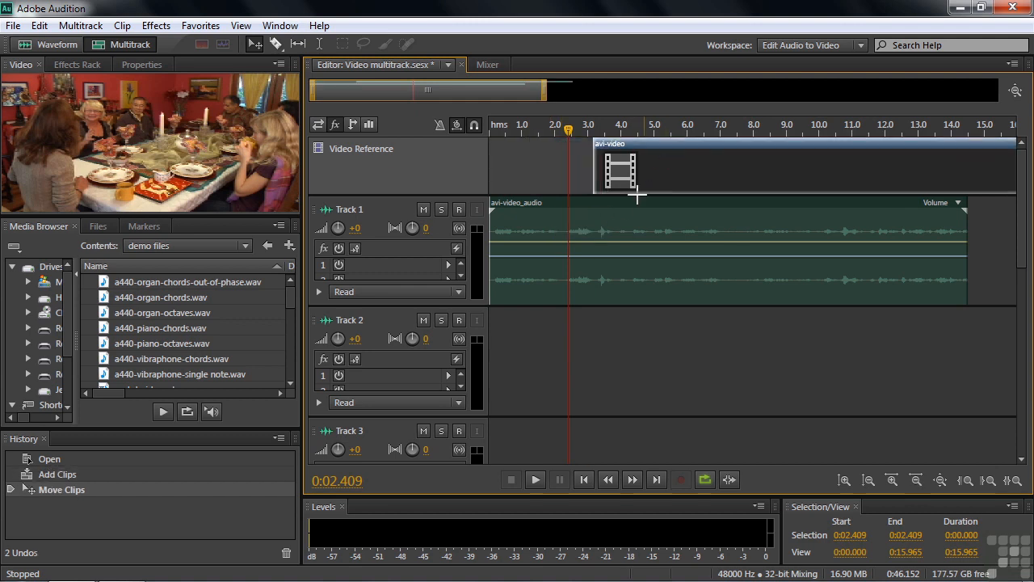
left_click_drag(712, 208, 718, 211)
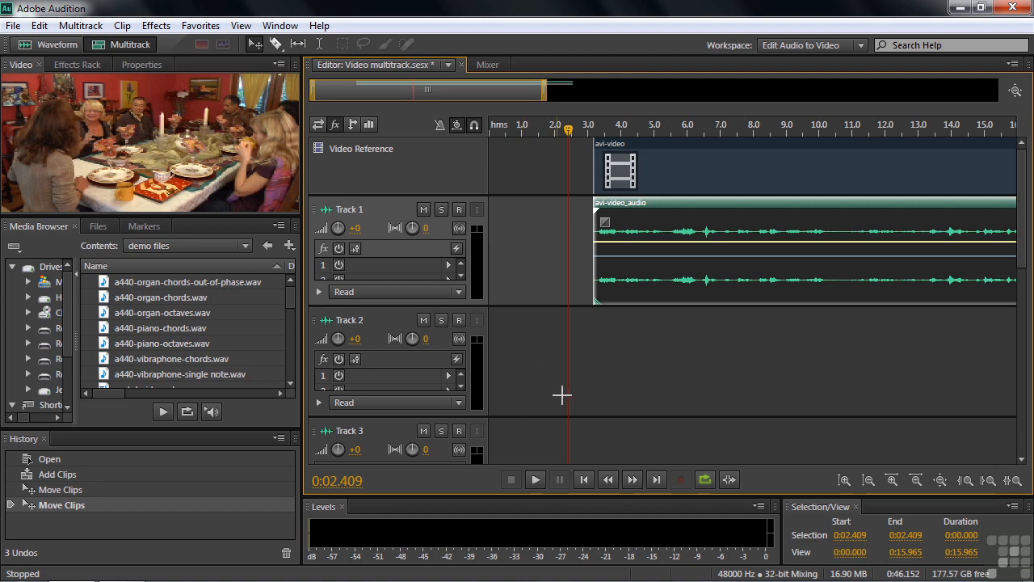
left_click_drag(696, 204, 588, 206)
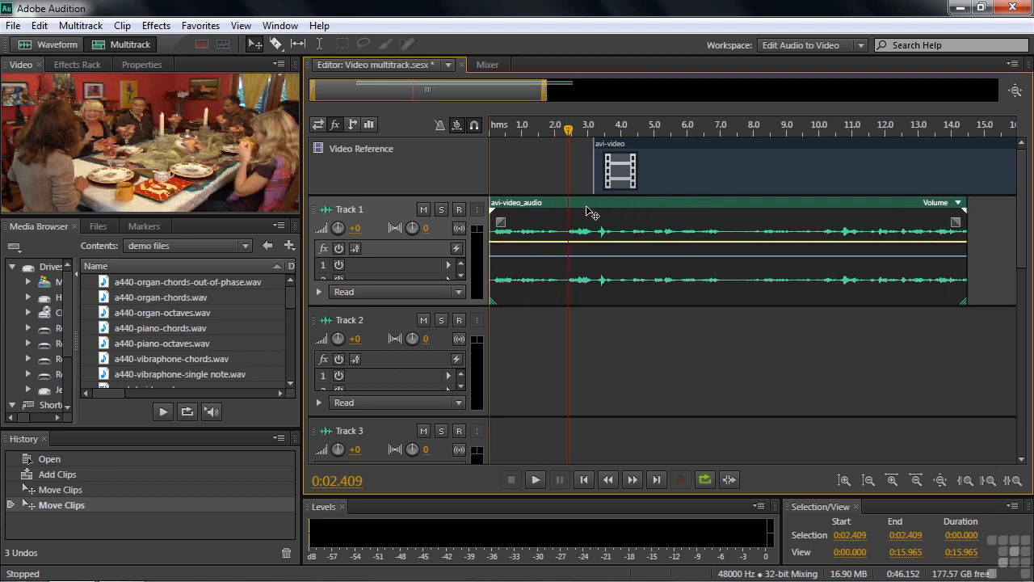
left_click_drag(709, 150, 598, 155)
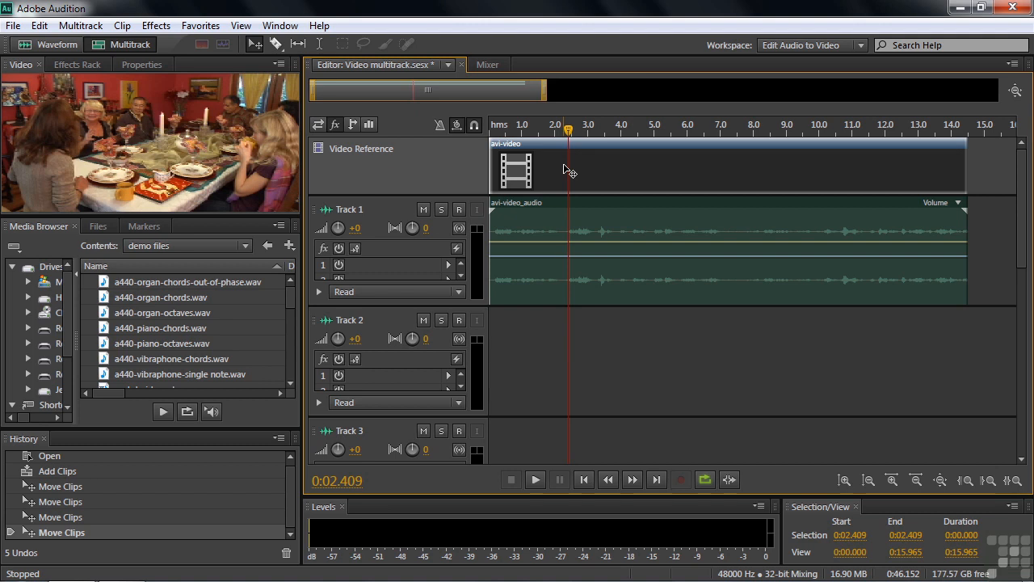
- View the avi-video_audio clip in the Waveform Editor and return to the Video multitrack session
double_click(561, 208)
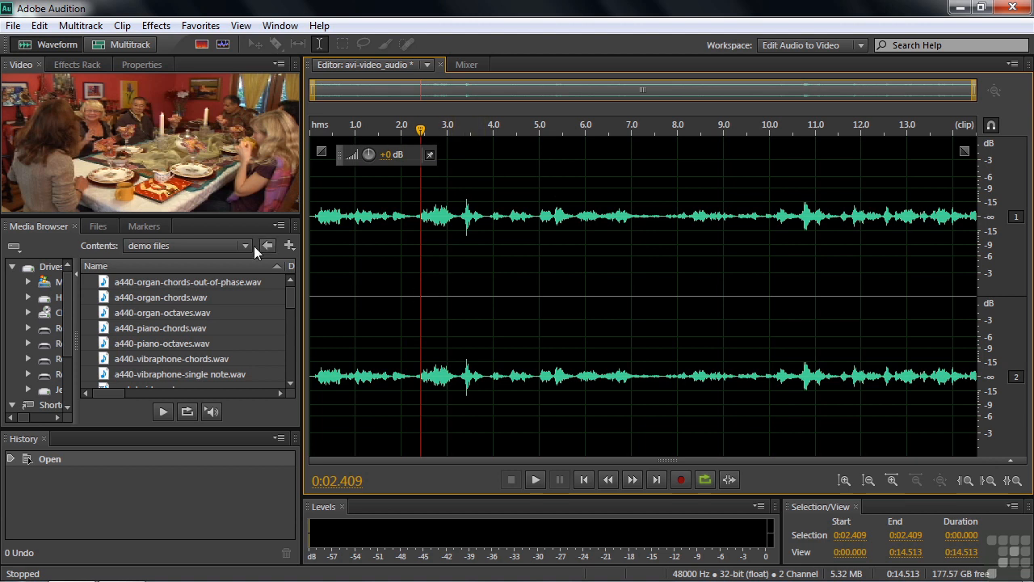
left_click(98, 226)
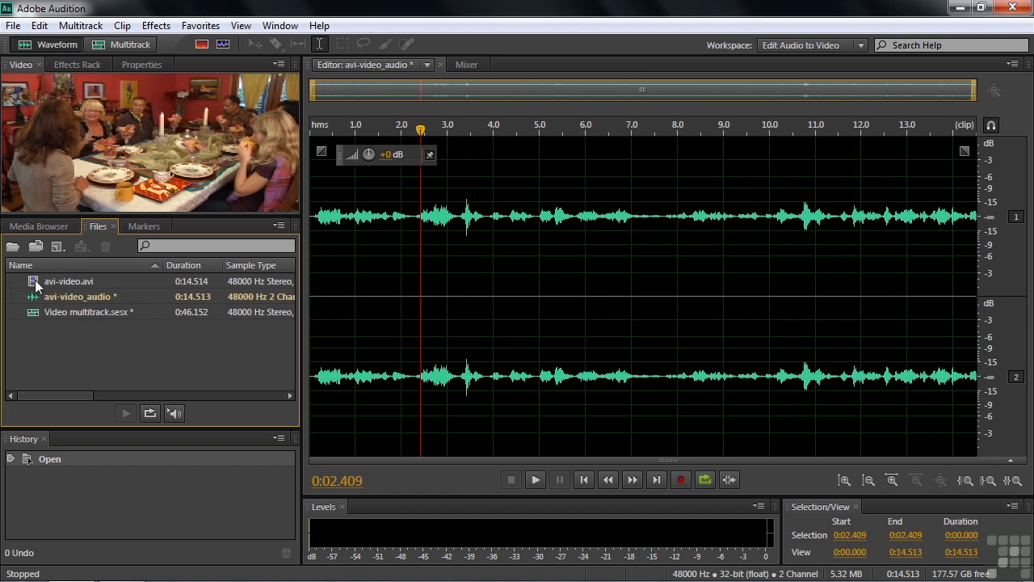
double_click(37, 310)
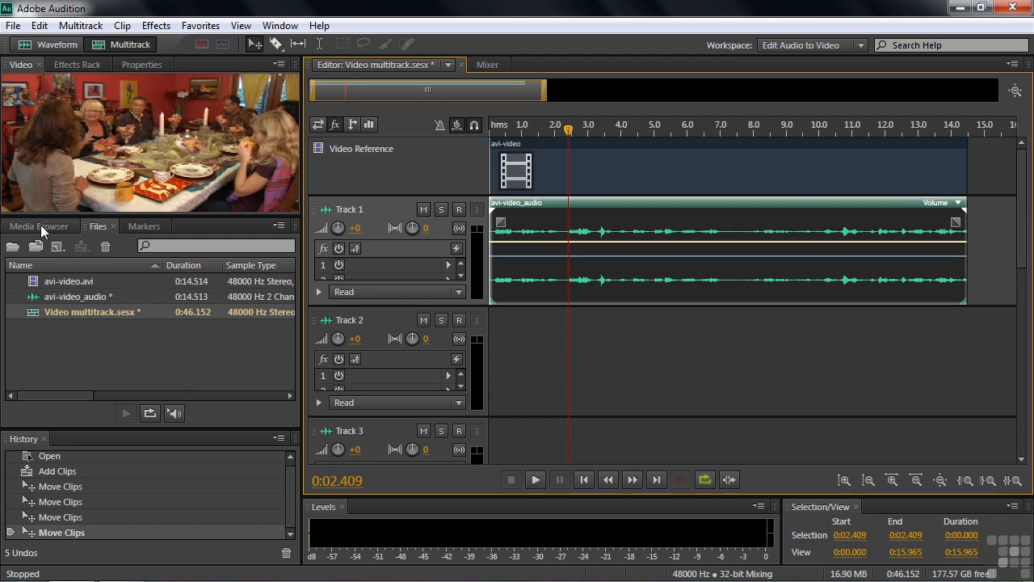
- Import mp4-video.mp4 from the demo files folder into the project's files
double_click(41, 358)
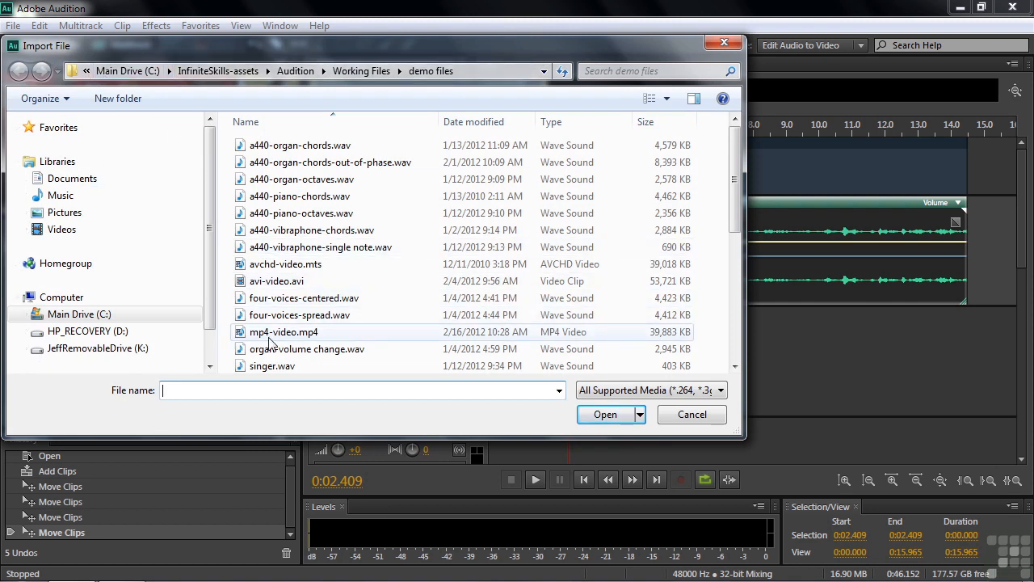
left_click(240, 337)
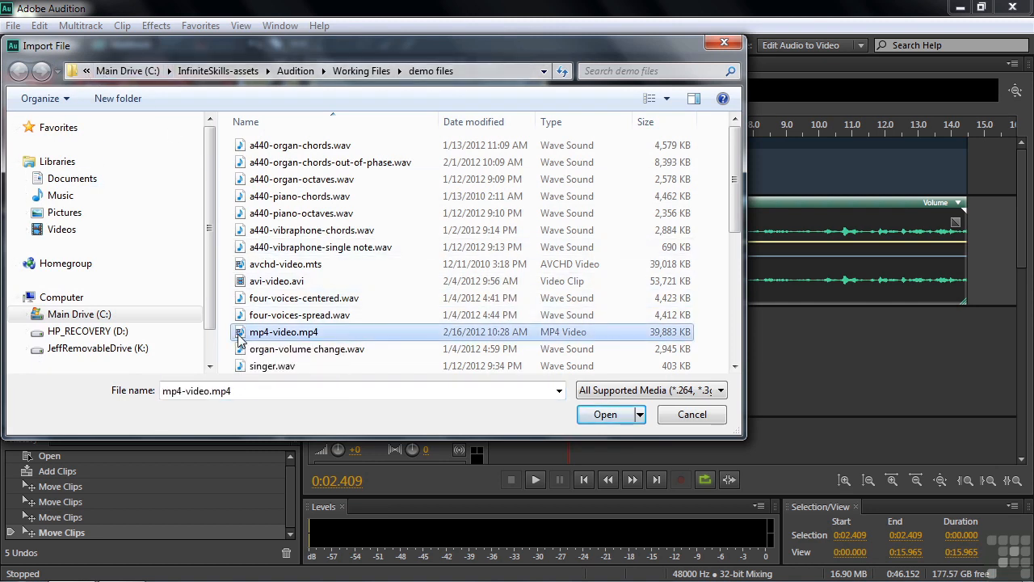
double_click(240, 338)
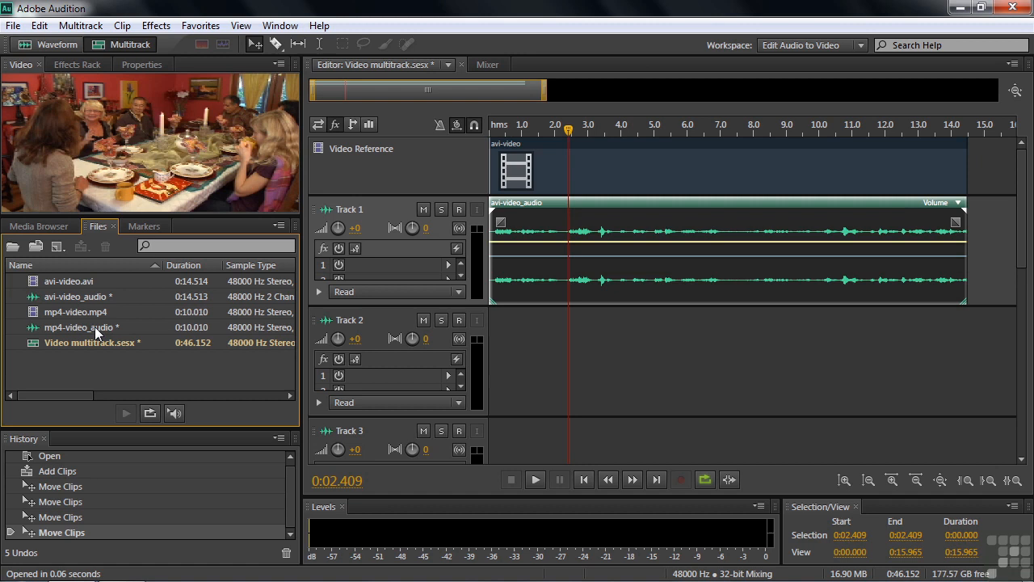
- Replace the session's avi-video clip with mp4-video, move it to the session start, and preview the frame at about 2.5 s
left_click(32, 316)
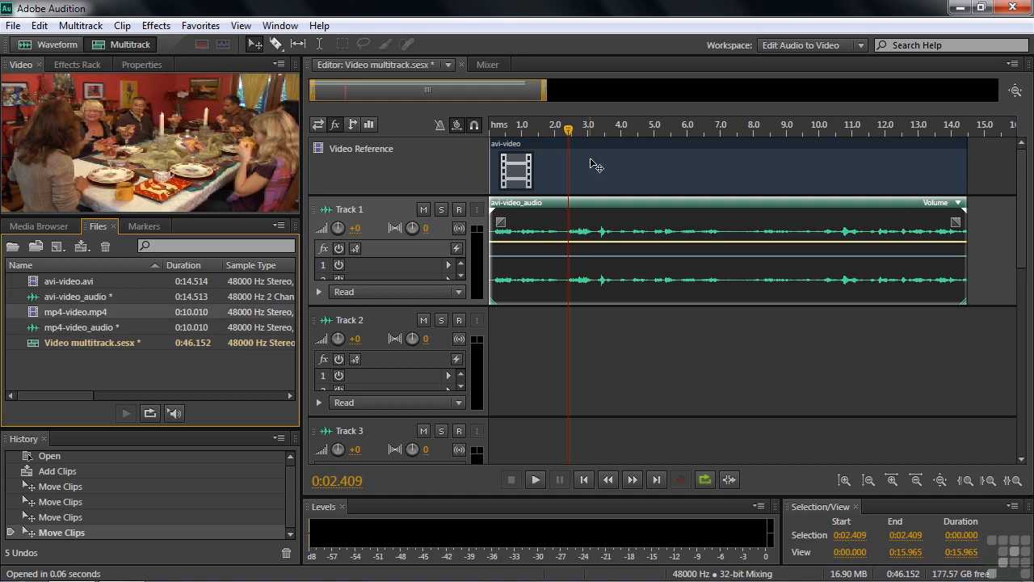
left_click_drag(39, 315, 972, 172)
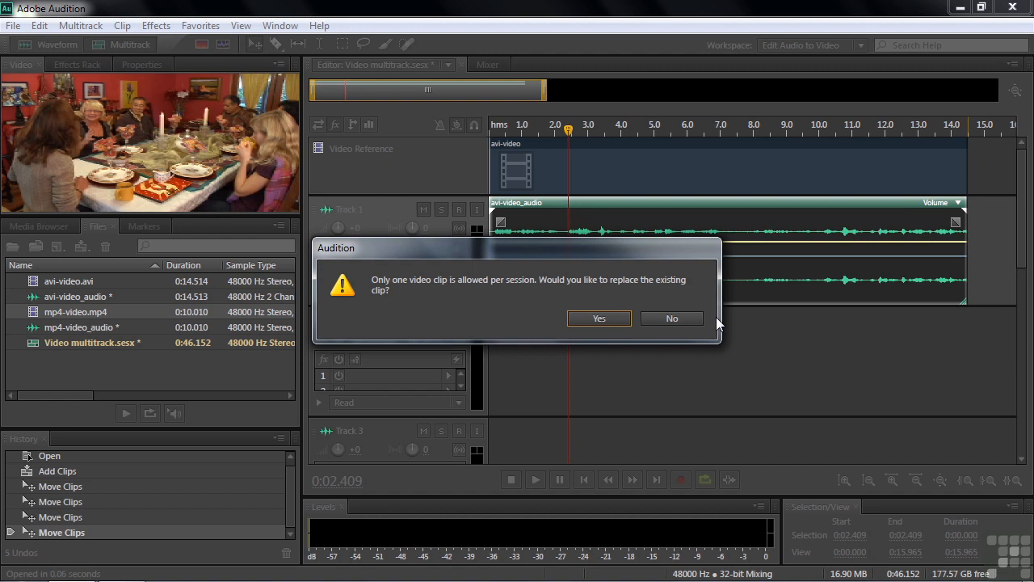
left_click(598, 318)
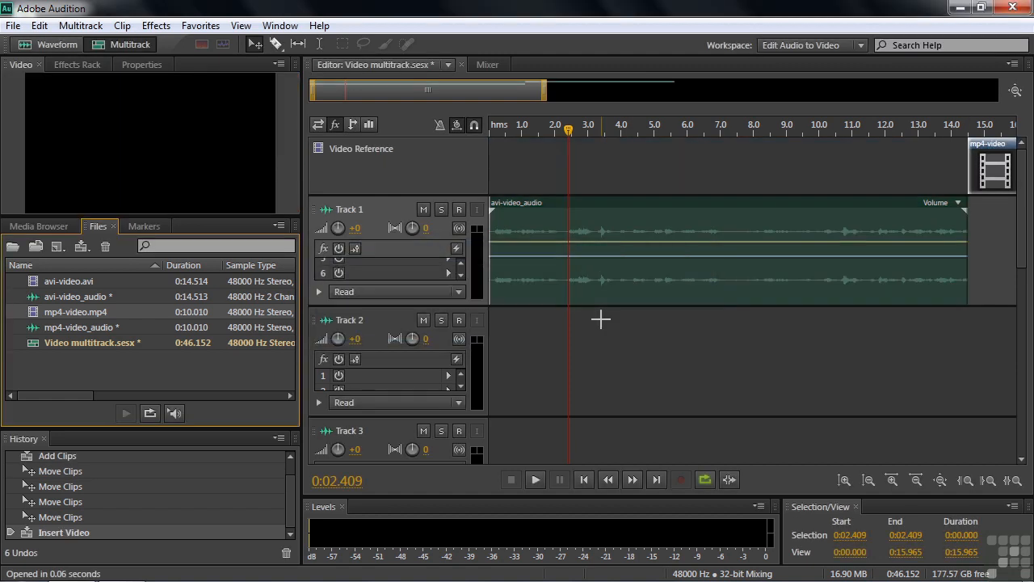
left_click_drag(992, 152, 521, 180)
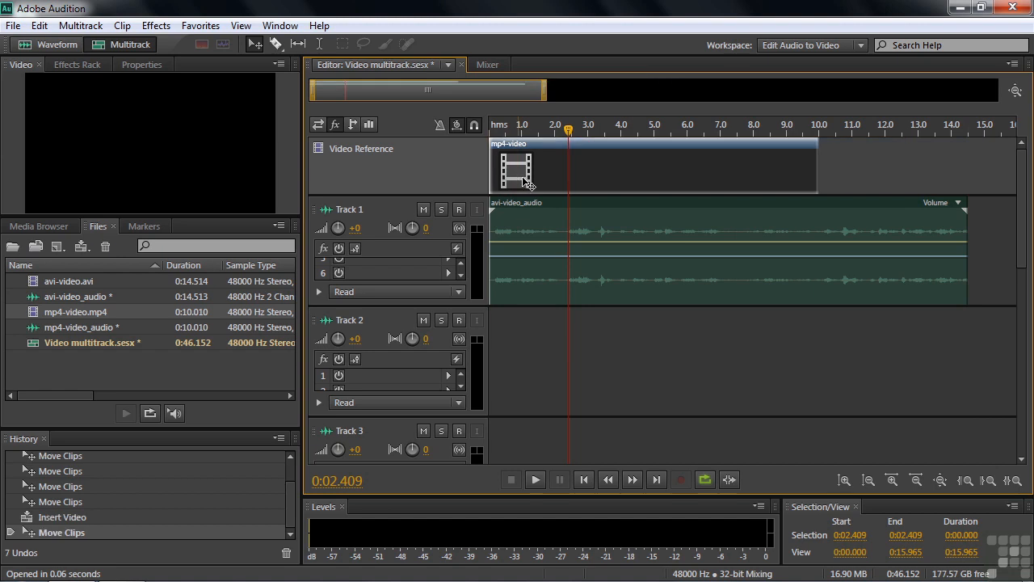
left_click_drag(568, 130, 572, 130)
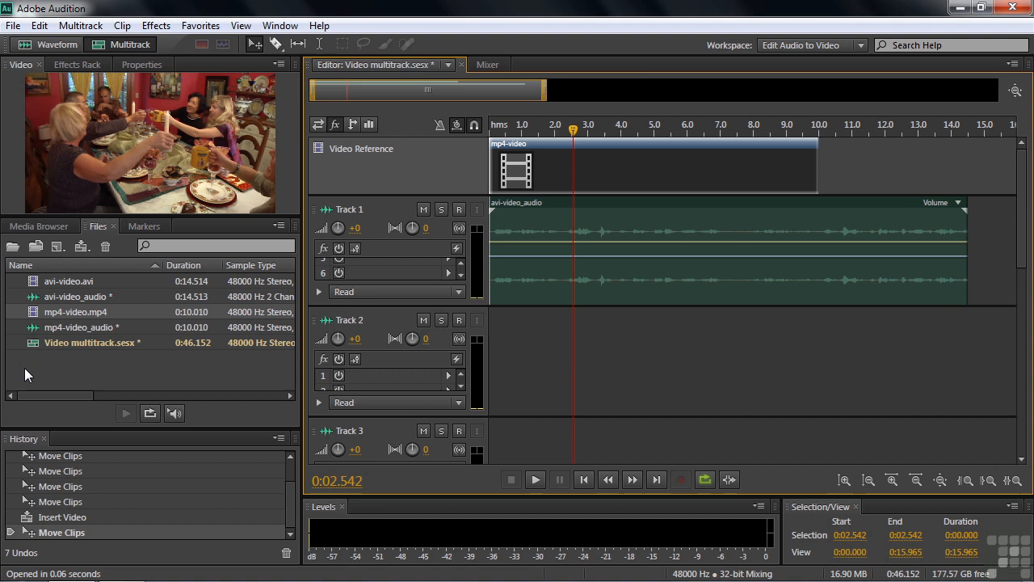
- Create a new multitrack session named "Video 2 multitrack" with a 48000 Hz sample rate, 32-bit float depth and stereo master
left_click(13, 25)
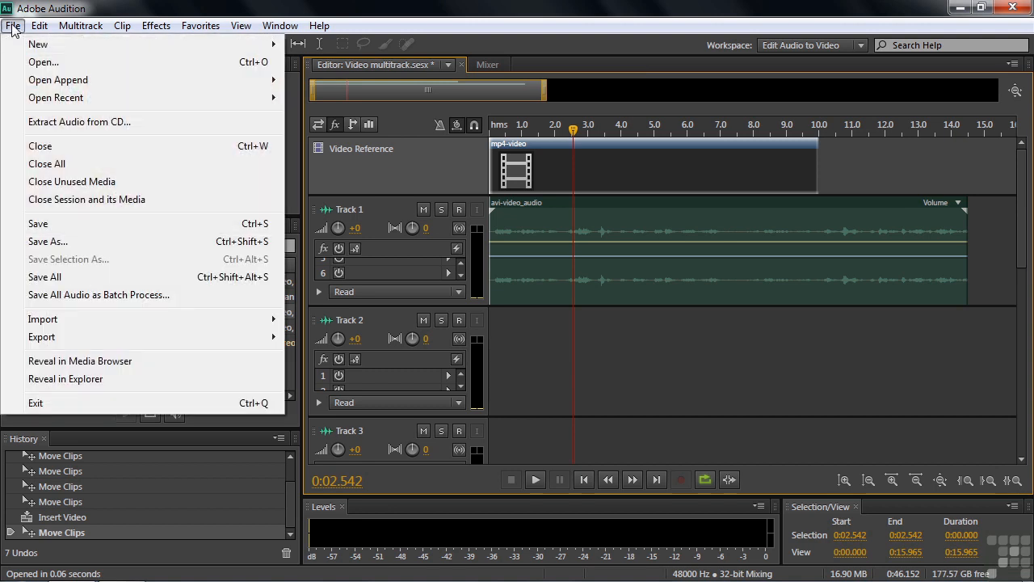
mouse_move(38, 47)
left_click(350, 43)
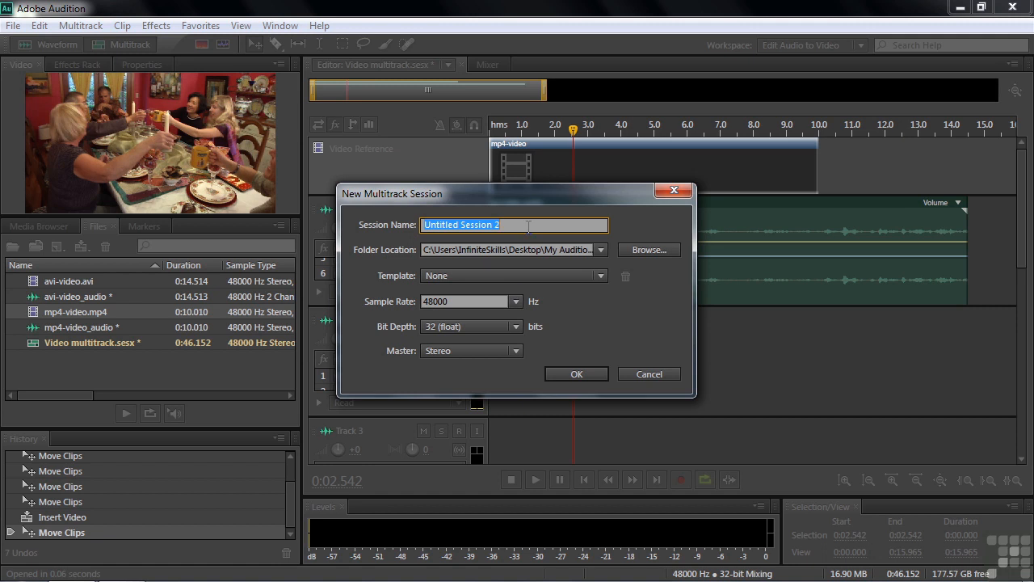
type("V")
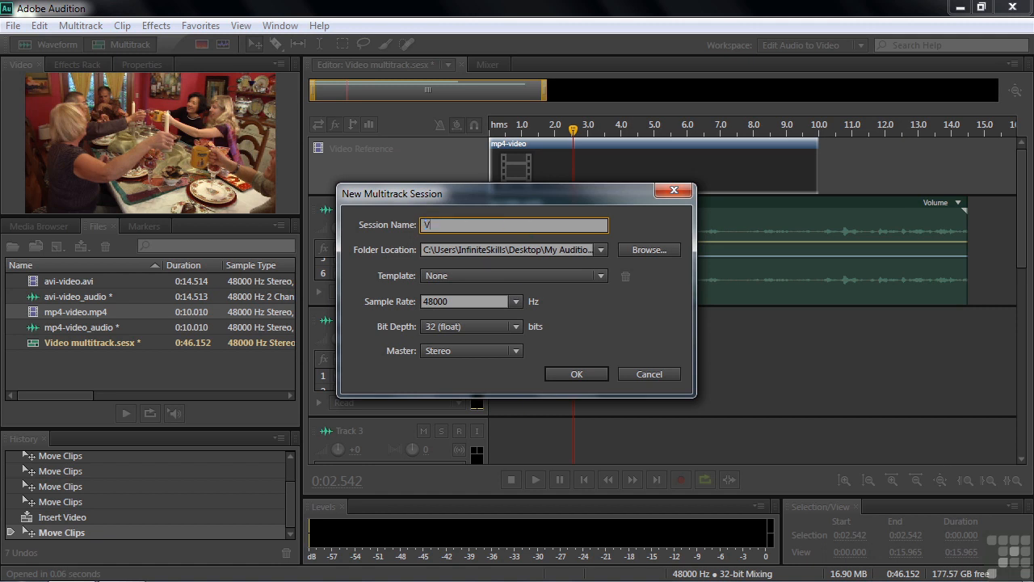
type("ideo 2 multitrack")
left_click(580, 374)
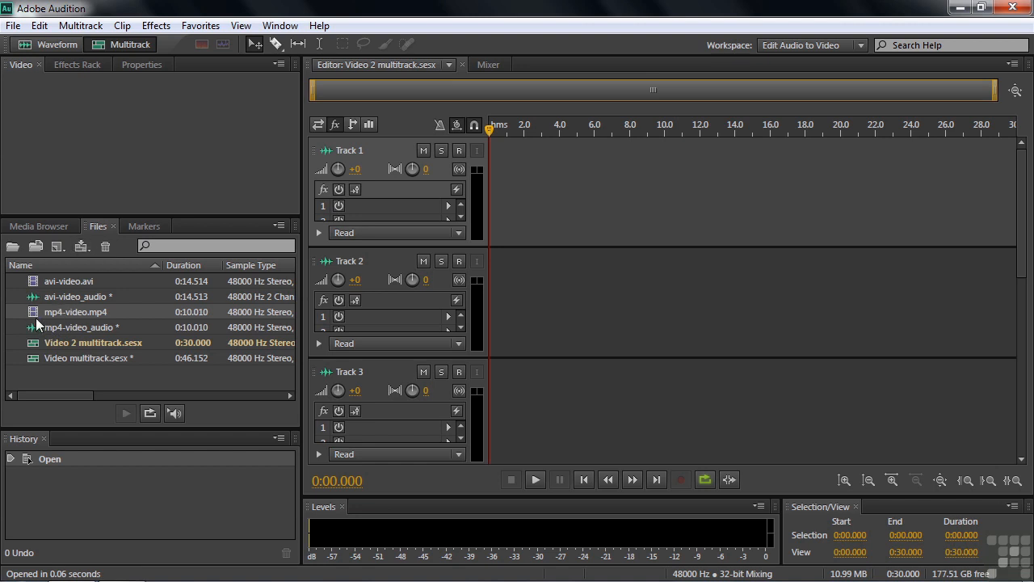
- Place mp4-video on the video reference track and mp4-video_audio on Track 1, both at the start of the new session
left_click_drag(34, 316, 491, 285)
left_click_drag(565, 286, 470, 383)
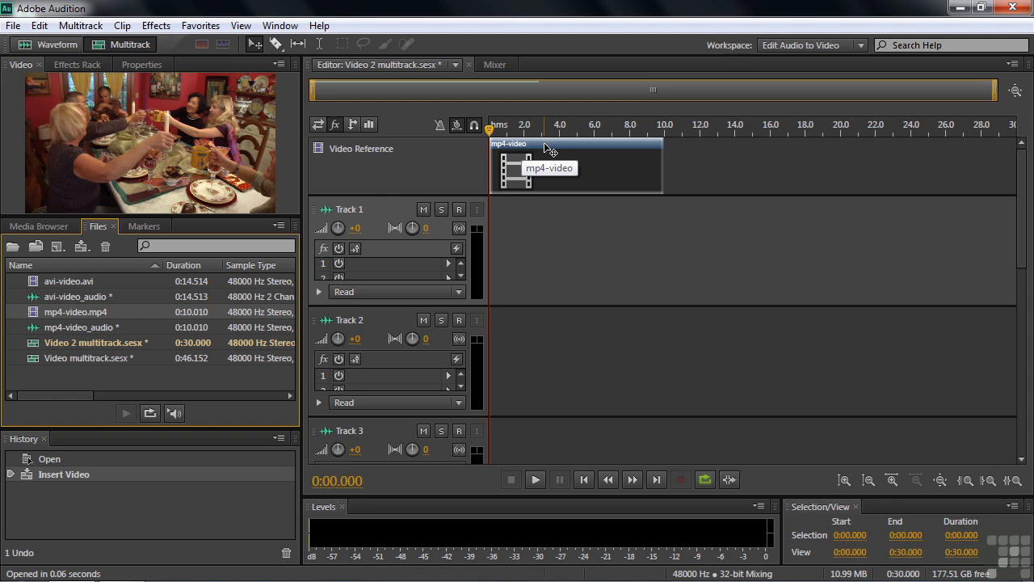
left_click_drag(32, 329, 484, 245)
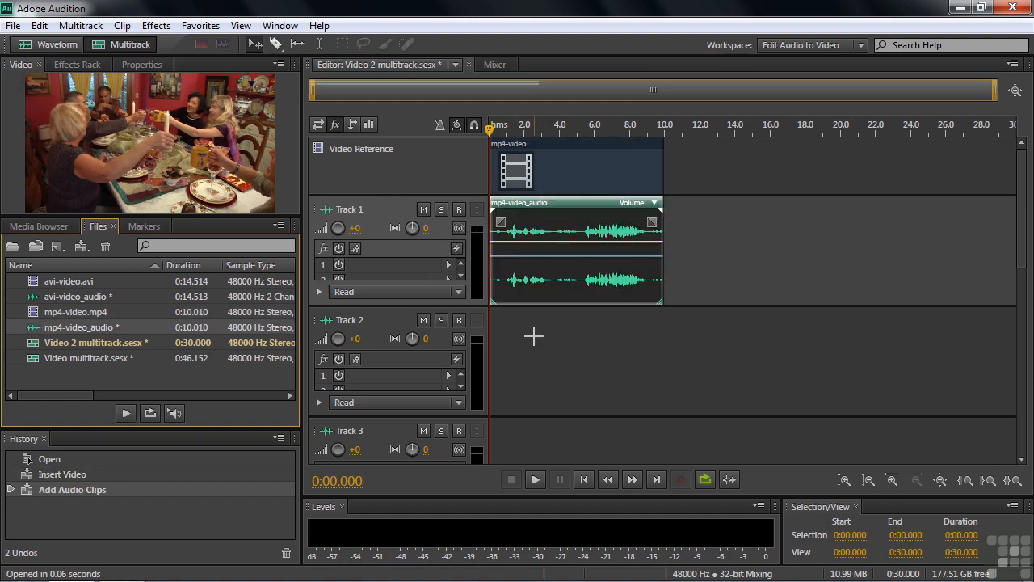